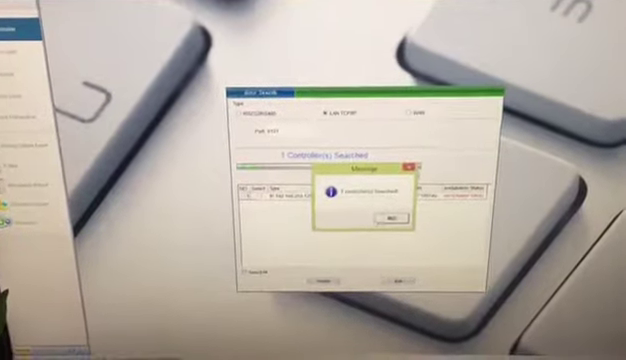
Dismiss the '1 Controller(s) Searched' notice from the LAN TCP/IP auto search
{"action": "key", "text": "Return"}
{"action": "key", "text": "Return"}
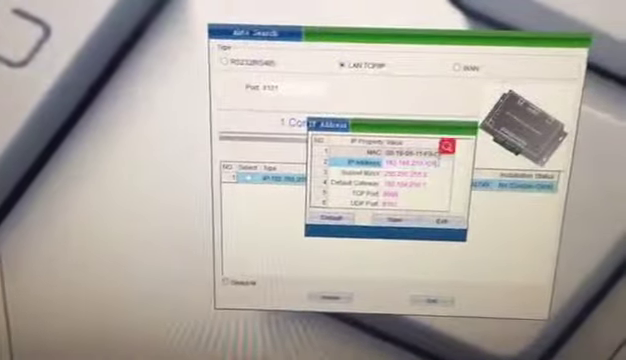
{"action": "type", "text": "126"}
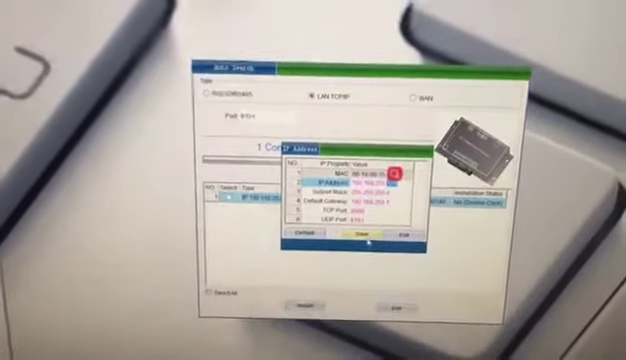
Save the controller's IP address ending in 126
{"action": "left_click", "coordinate": [362, 232]}
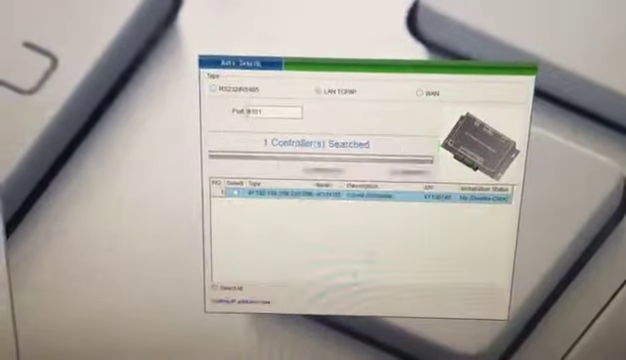
Install the found controller with Advanced settings enabled
{"action": "key", "text": "Return"}
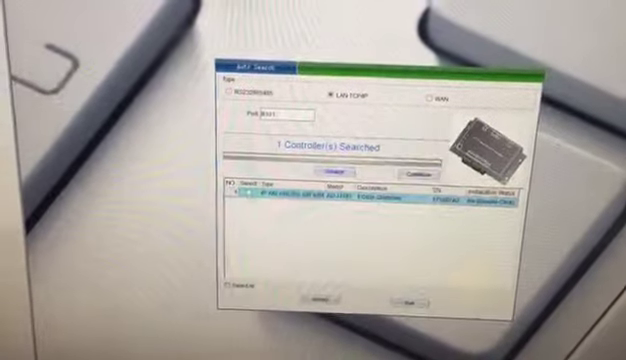
{"action": "double_click", "coordinate": [380, 196]}
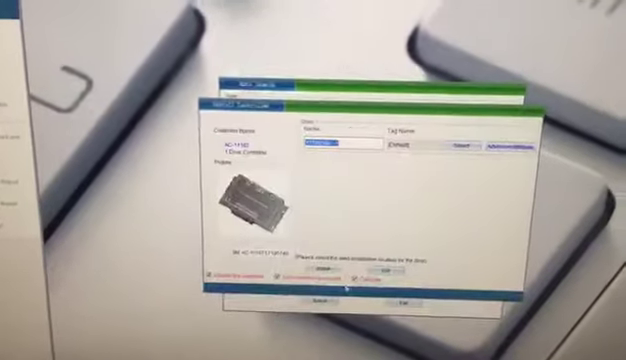
{"action": "left_click", "coordinate": [497, 156]}
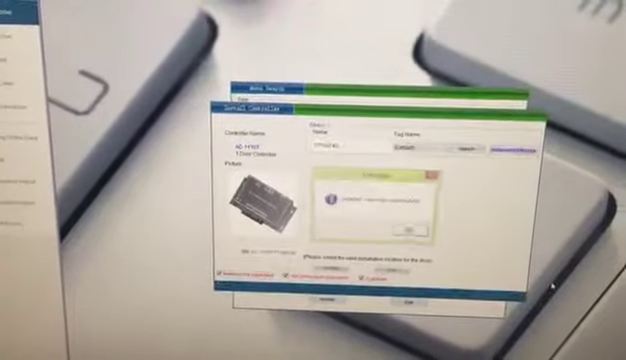
{"action": "left_click", "coordinate": [410, 212]}
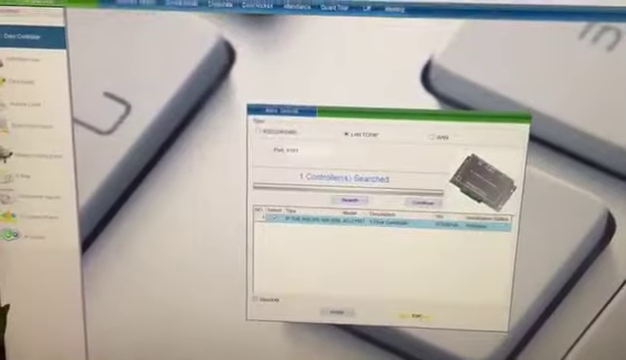
Exit Auto Search and add the controller's door to Selected Doors
{"action": "left_click", "coordinate": [412, 307]}
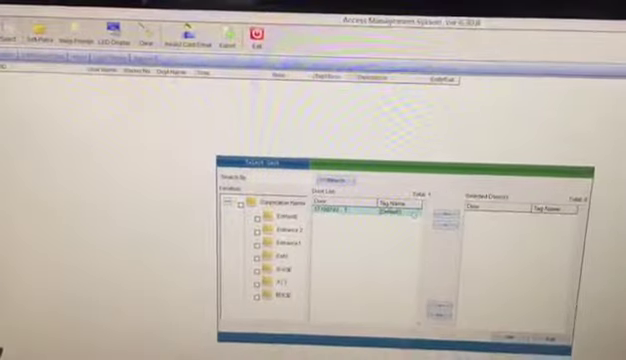
{"action": "left_click", "coordinate": [443, 213]}
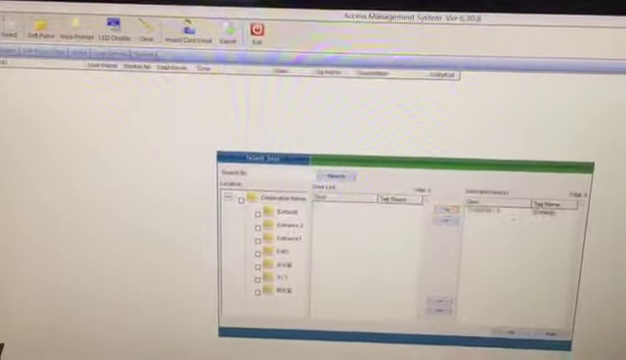